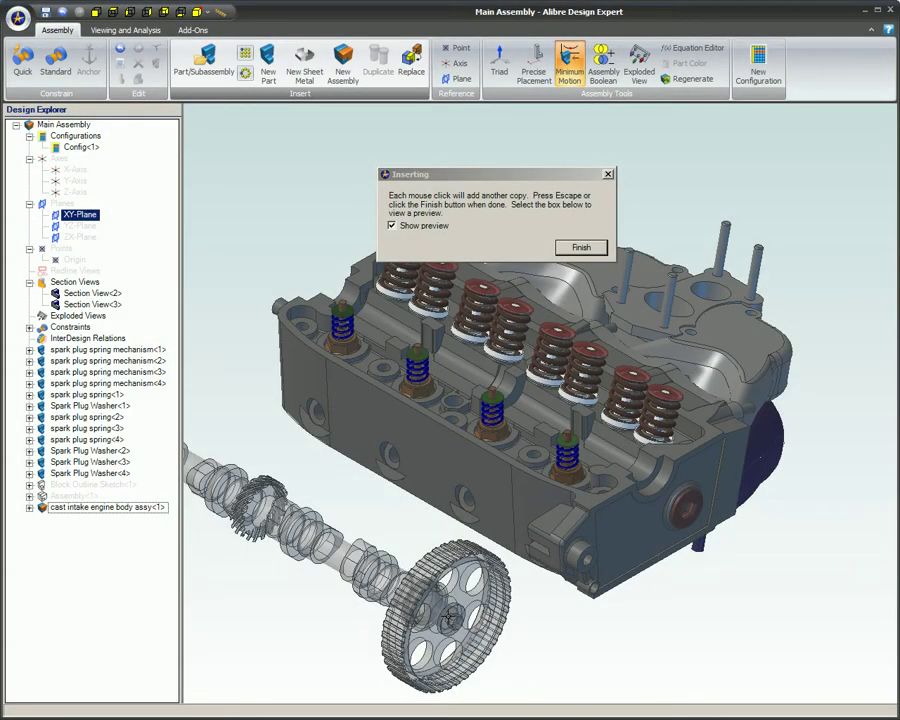
# Place a copy of Cam assy beside the engine body and finish inserting it
pyautogui.click(453, 600)
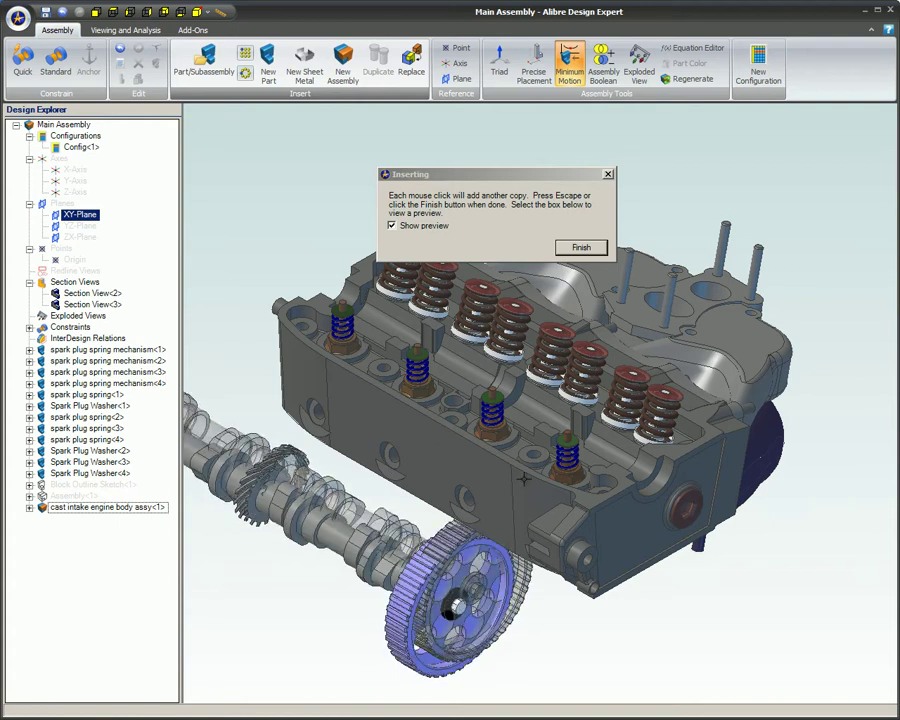
pyautogui.click(580, 247)
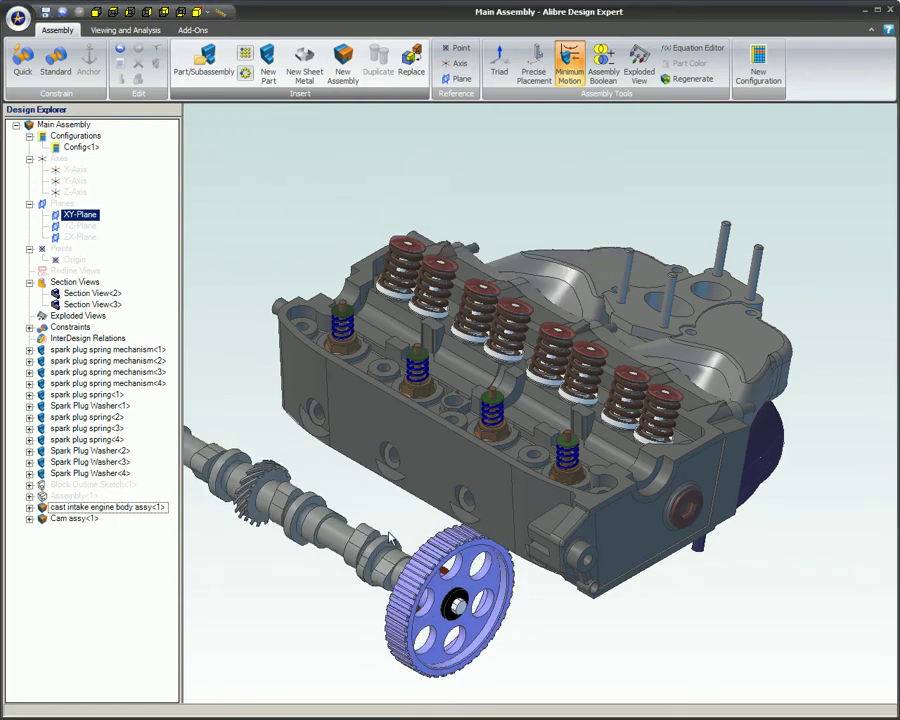
pyautogui.scroll(5, 527, 487)
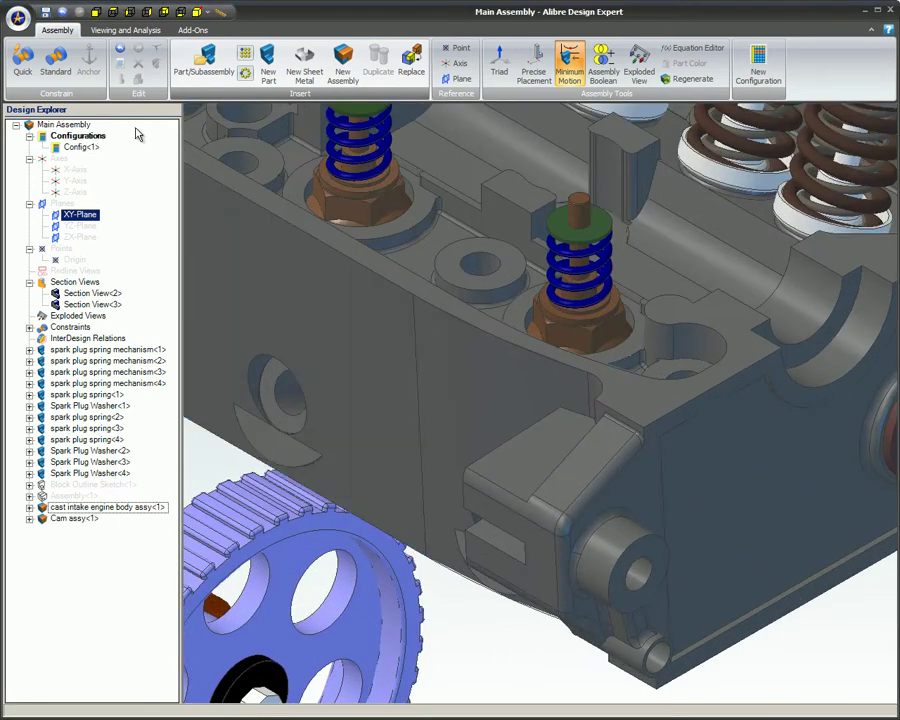
pyautogui.click(22, 58)
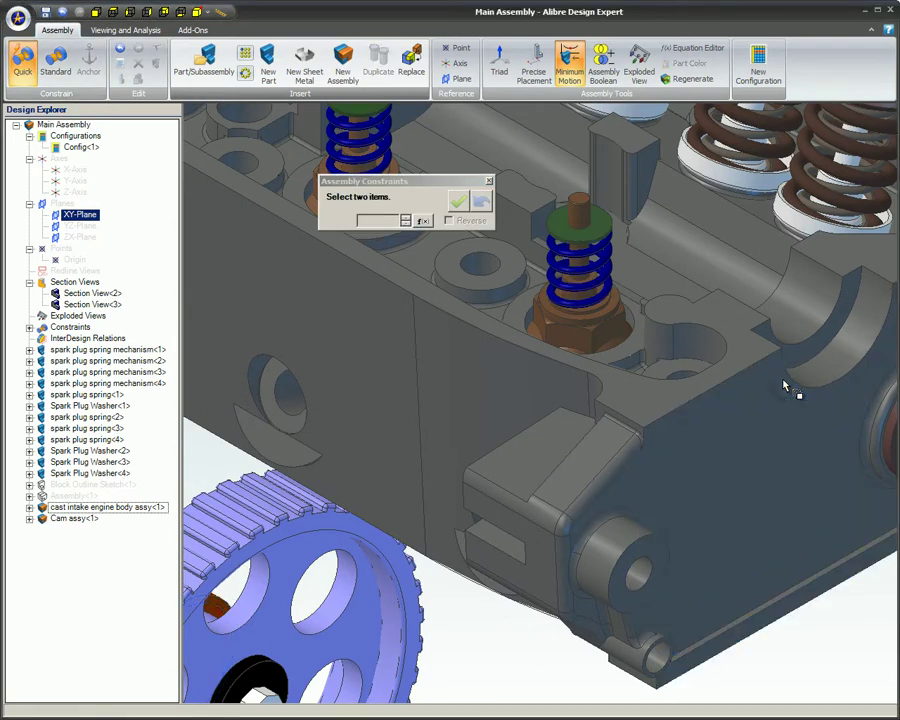
# Constrain the cam assembly against the engine block face
pyautogui.click(795, 390)
pyautogui.click(460, 207)
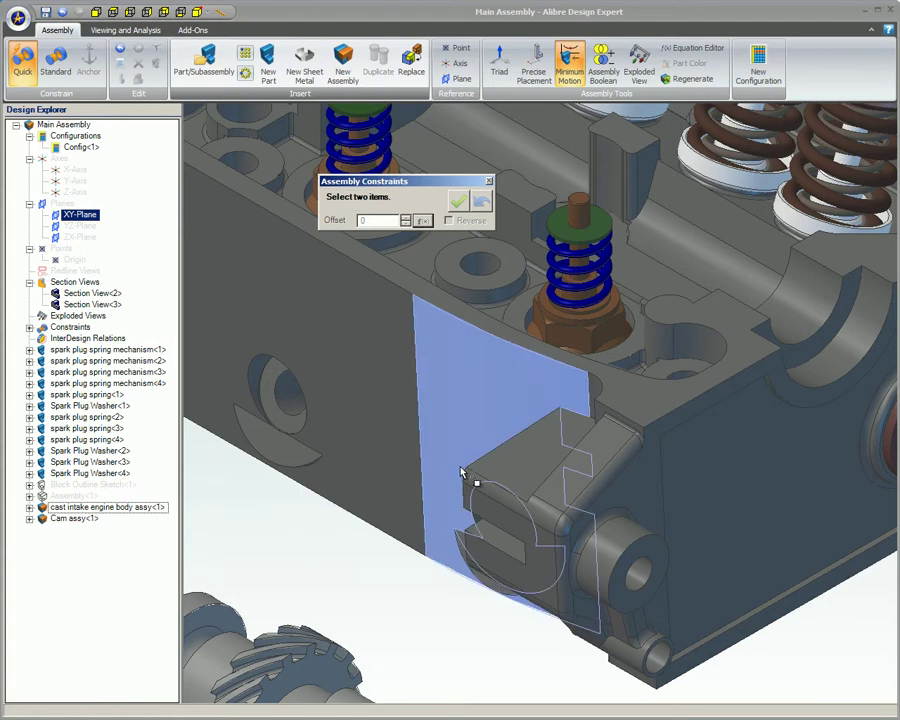
pyautogui.scroll(-5, 421, 614)
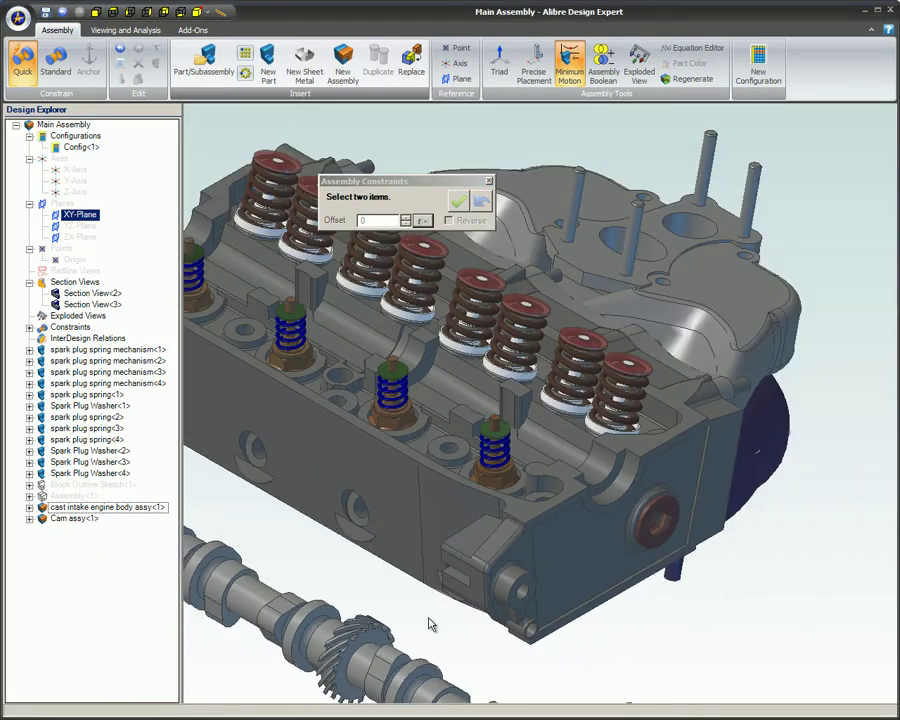
pyautogui.scroll(-1, 501, 438)
# Seat the camshaft gear in the block's hole and apply the constraint
pyautogui.moveTo(501, 438); pyautogui.dragTo(490, 402, button='middle')
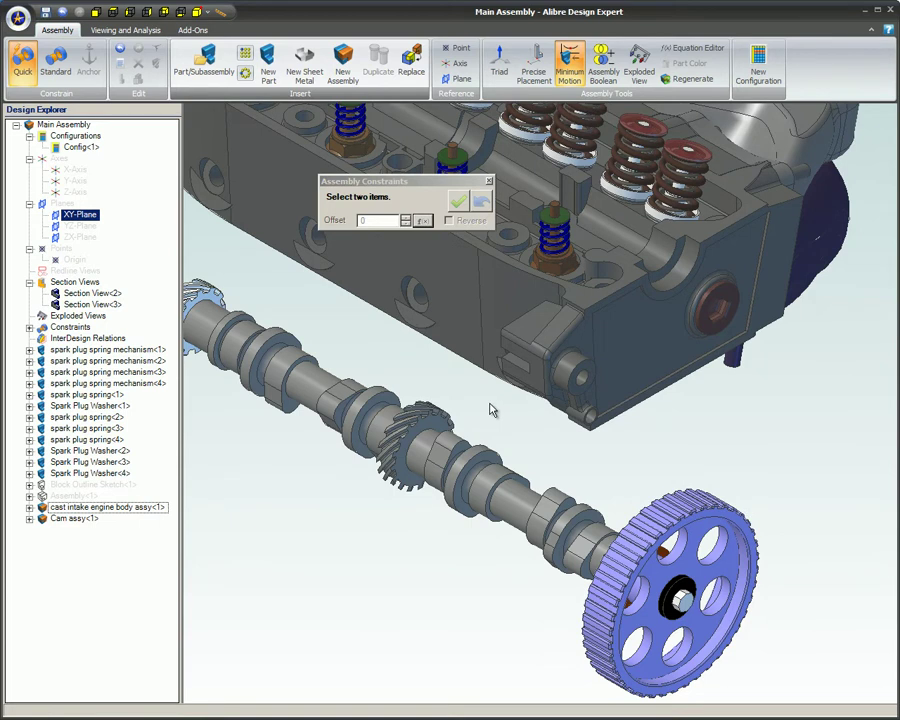
pyautogui.click(667, 548)
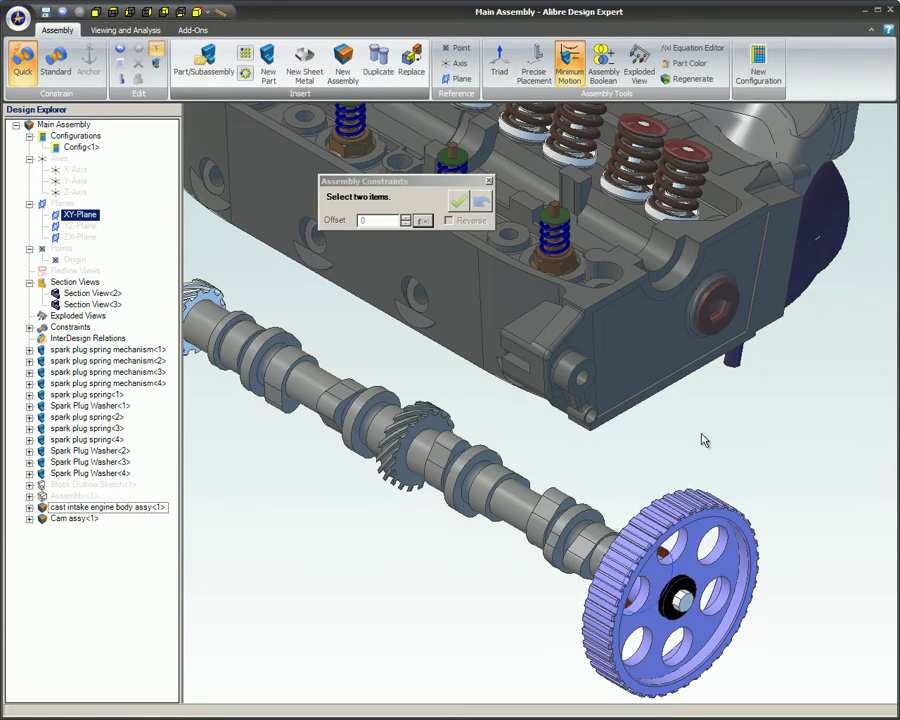
pyautogui.click(686, 284)
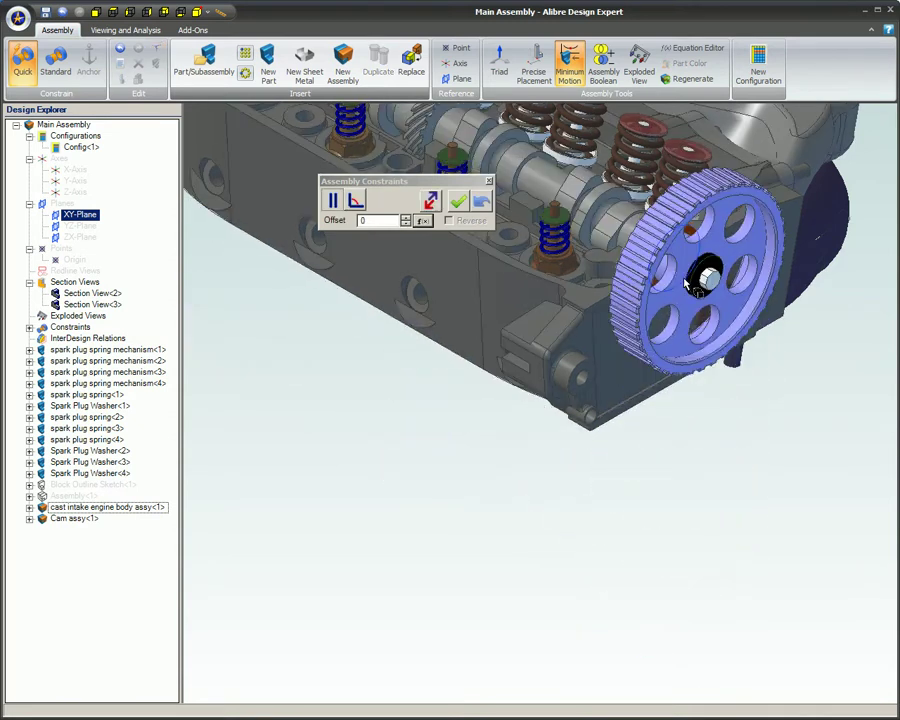
pyautogui.click(458, 201)
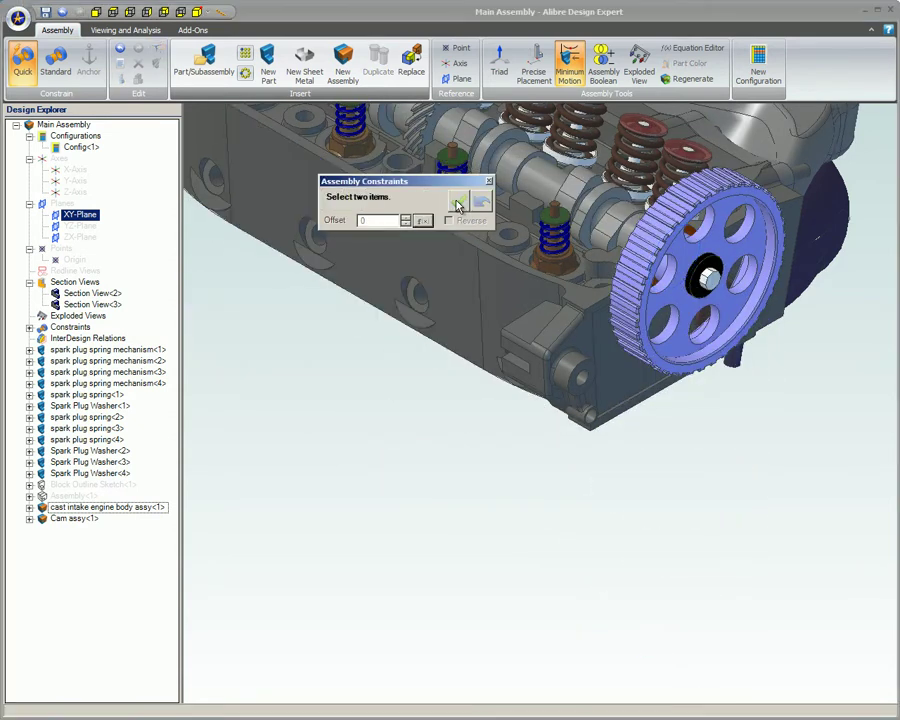
pyautogui.click(488, 181)
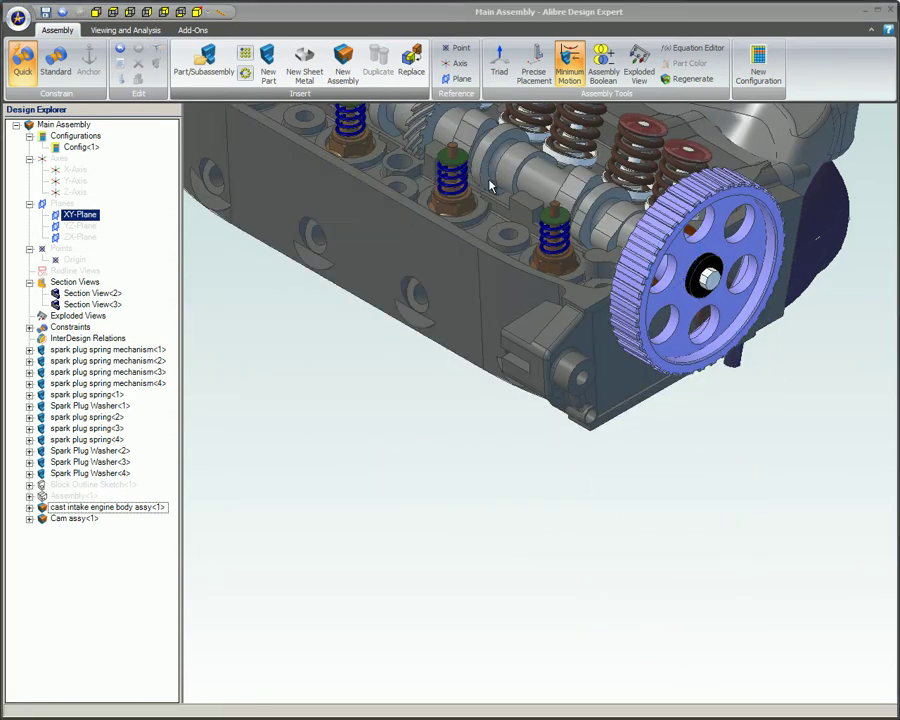
# Zoom to fit and orbit the engine assembly to view its valve side
pyautogui.click(197, 12)
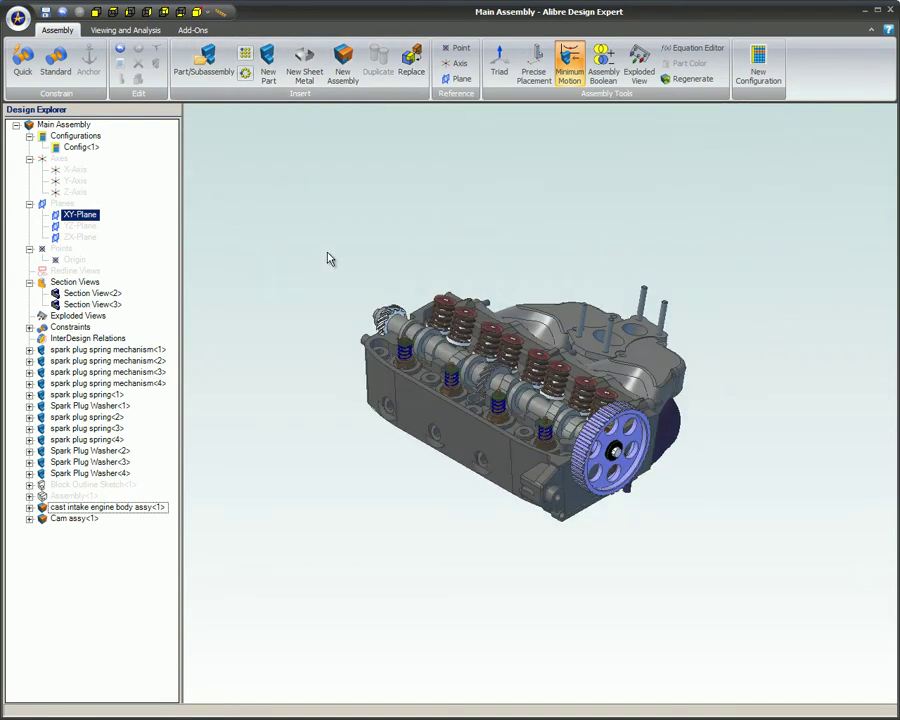
pyautogui.moveTo(369, 277); pyautogui.dragTo(392, 245, button='middle')
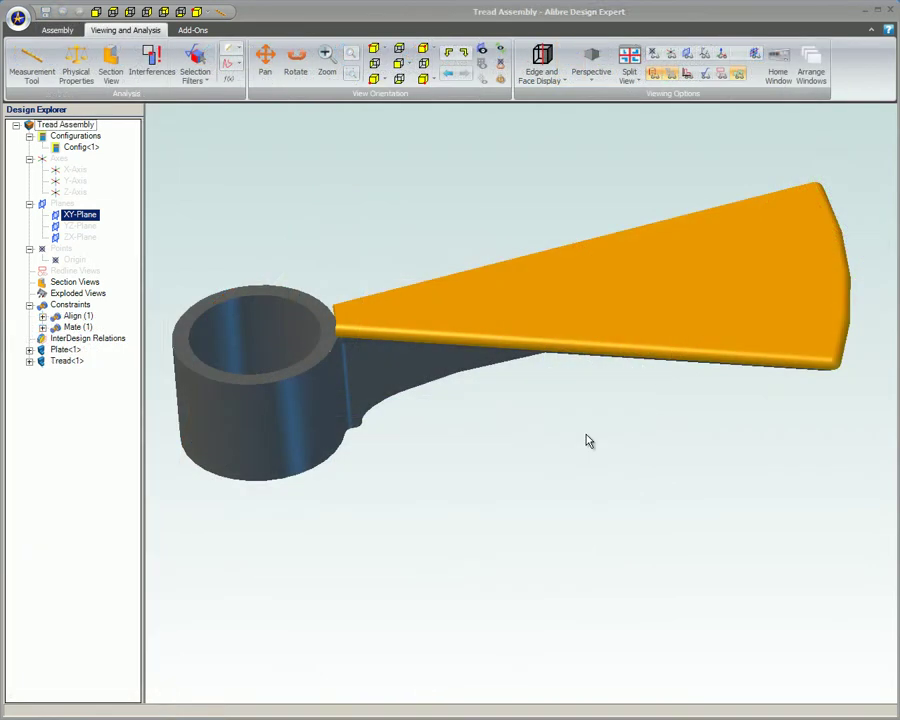
# Orbit the Tread Assembly model to tilt it
pyautogui.moveTo(577, 483); pyautogui.dragTo(587, 455, button='middle')
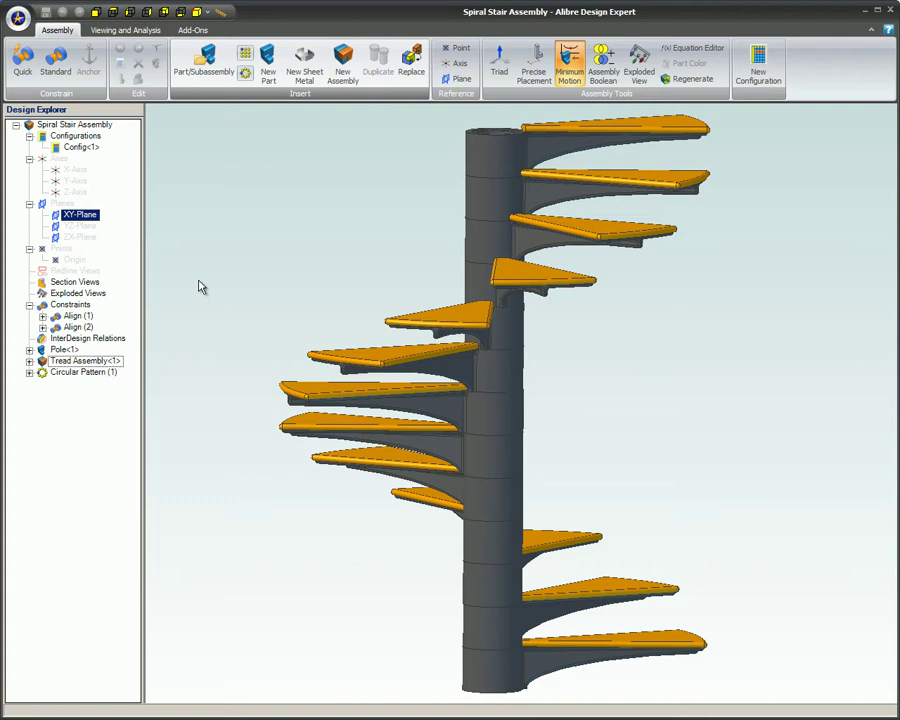
# Open Tread Assembly<1> for editing in a separate window
pyautogui.rightClick(39, 363)
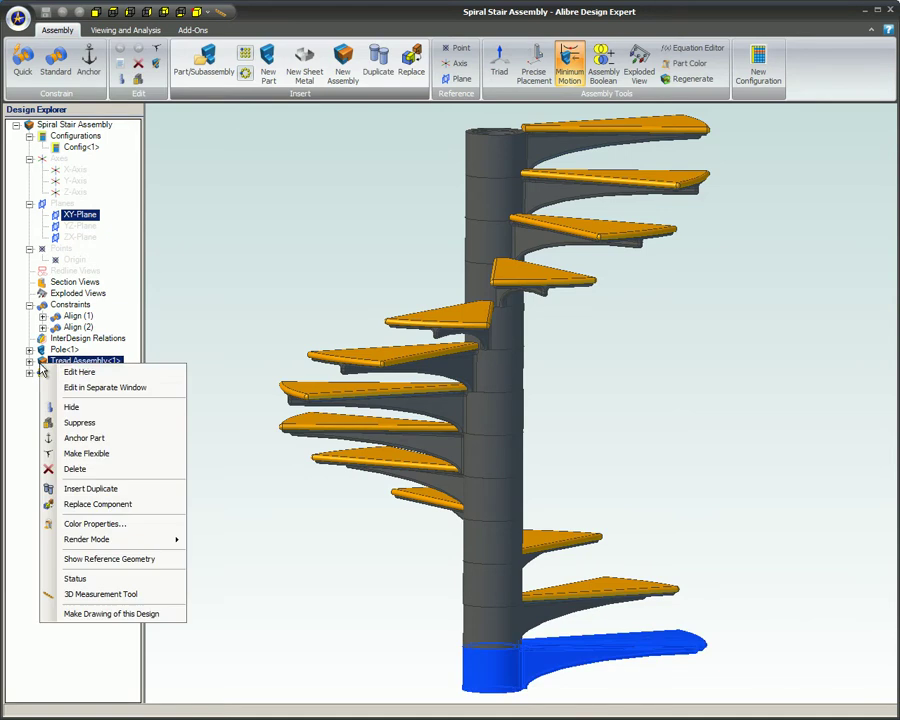
pyautogui.click(170, 388)
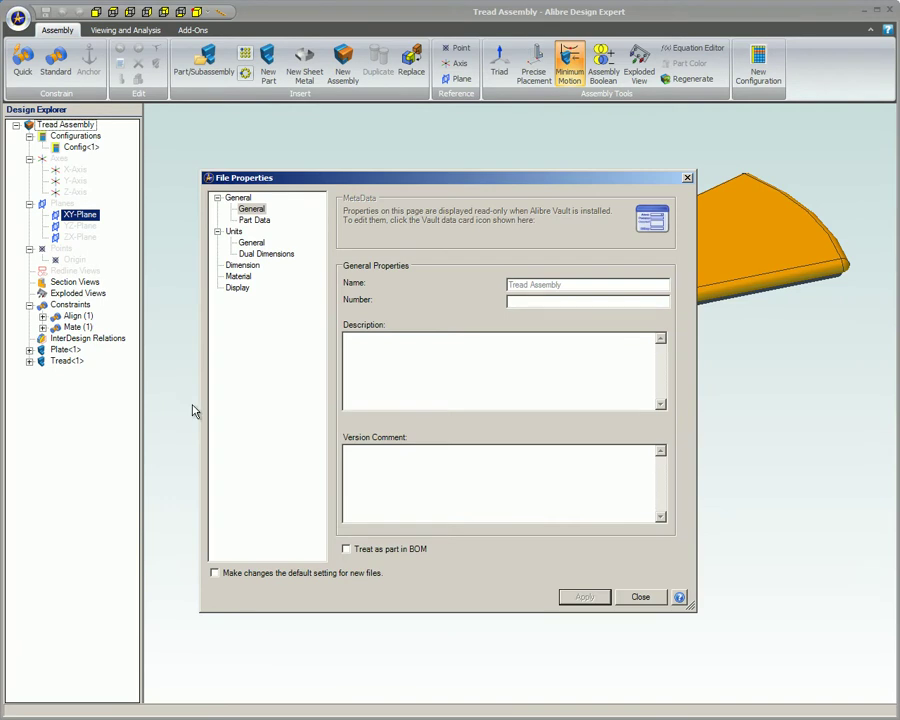
# Mark the Tread Assembly as a BOM part in its file properties
pyautogui.click(346, 549)
pyautogui.click(604, 598)
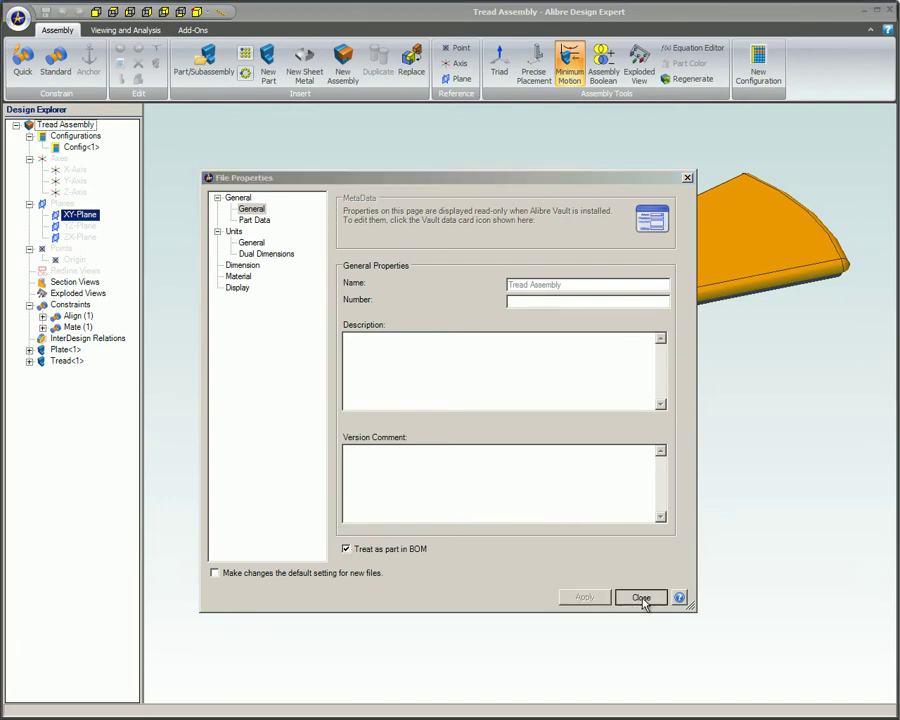
pyautogui.click(641, 598)
# Recheck the Tread Assembly's file properties, then close the Tread Assembly window
pyautogui.click(18, 18)
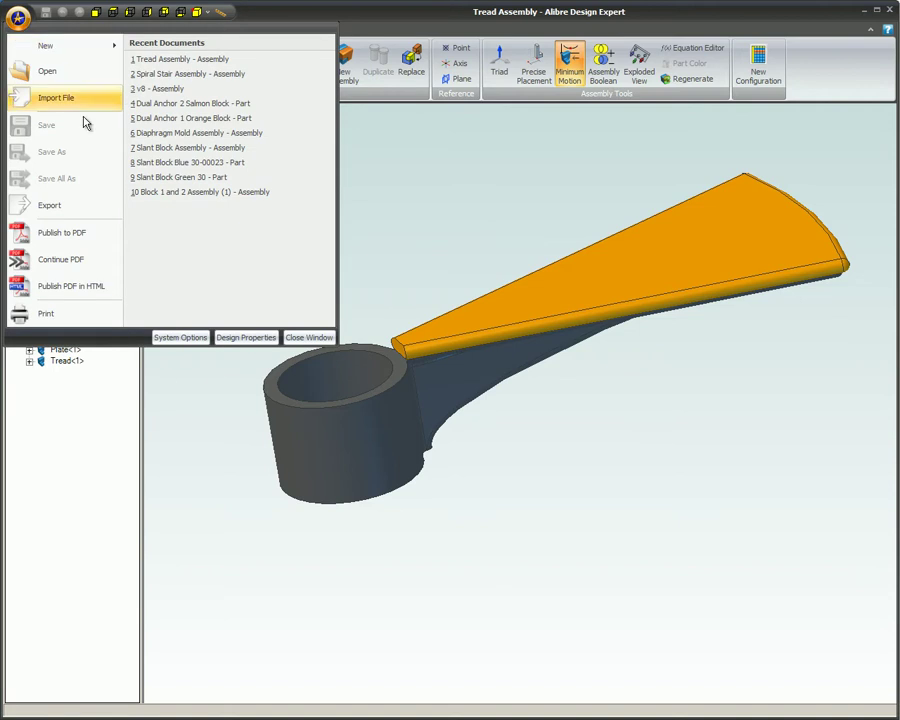
pyautogui.click(250, 338)
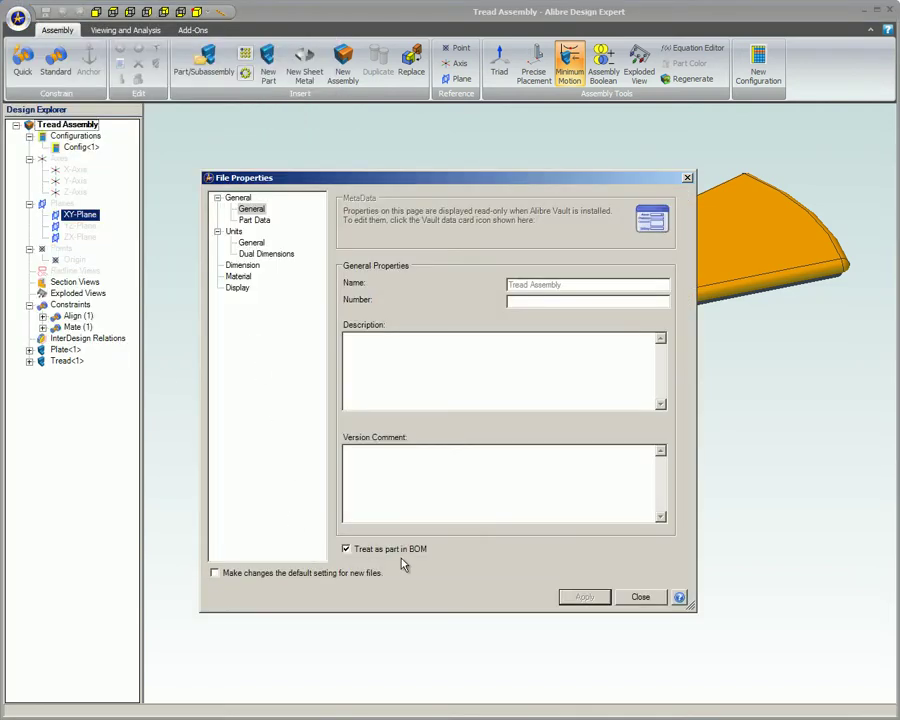
pyautogui.click(640, 597)
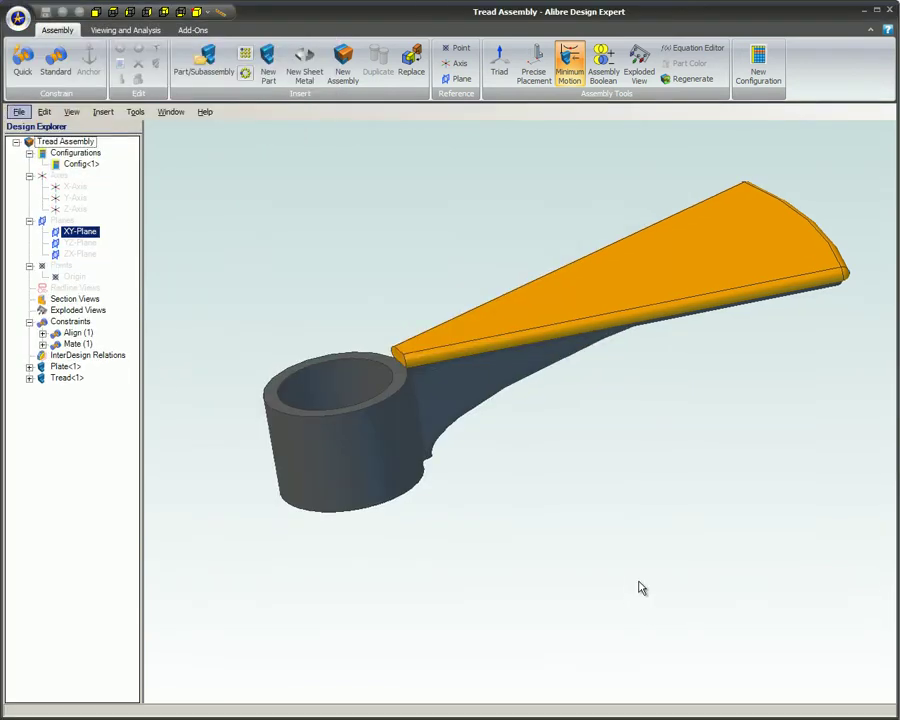
pyautogui.click(18, 111)
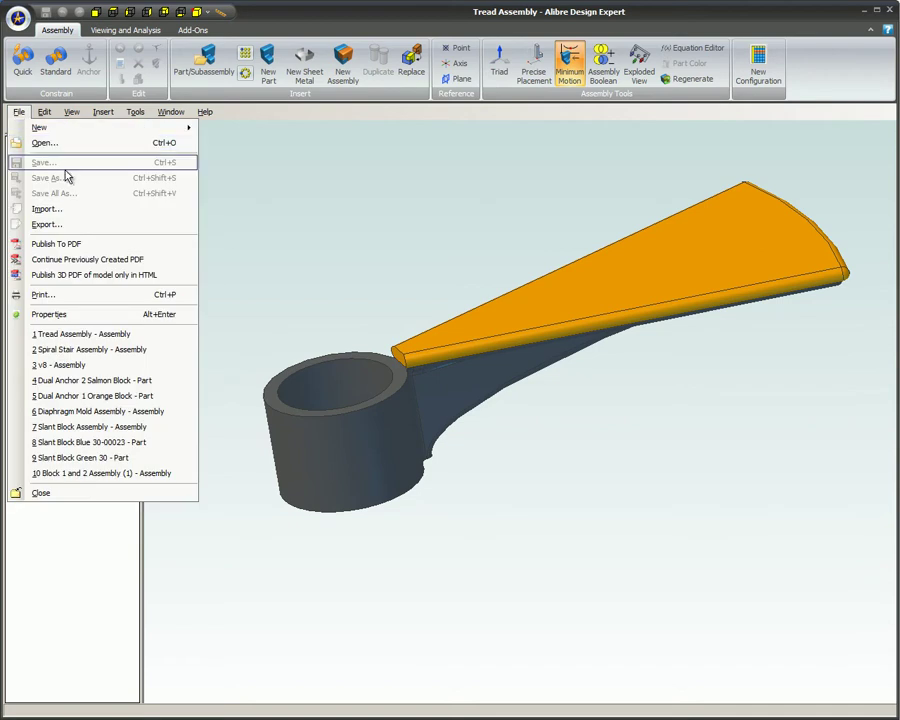
pyautogui.click(110, 315)
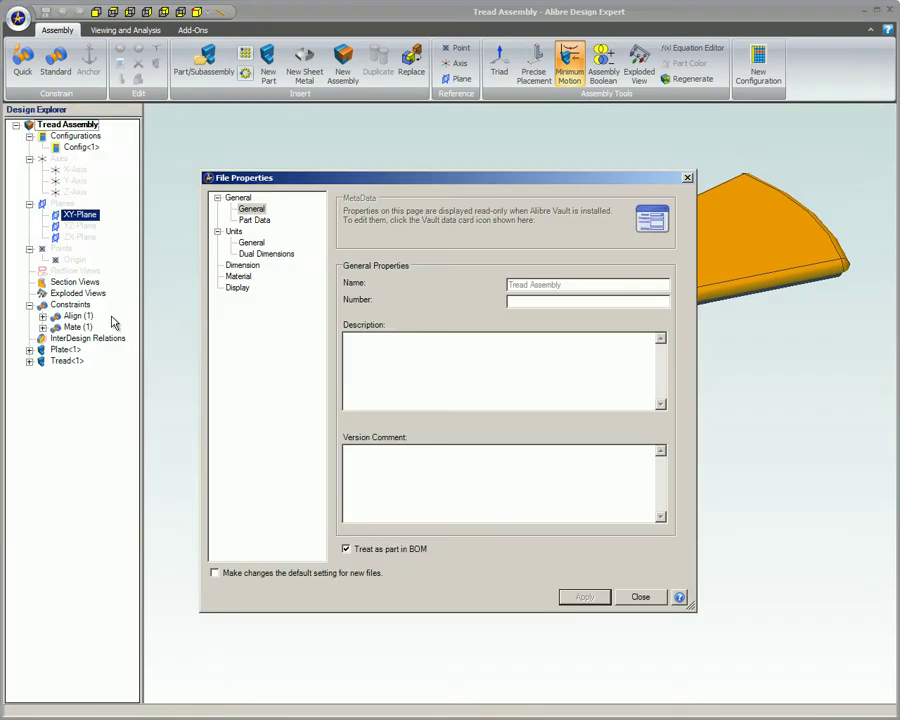
pyautogui.click(638, 598)
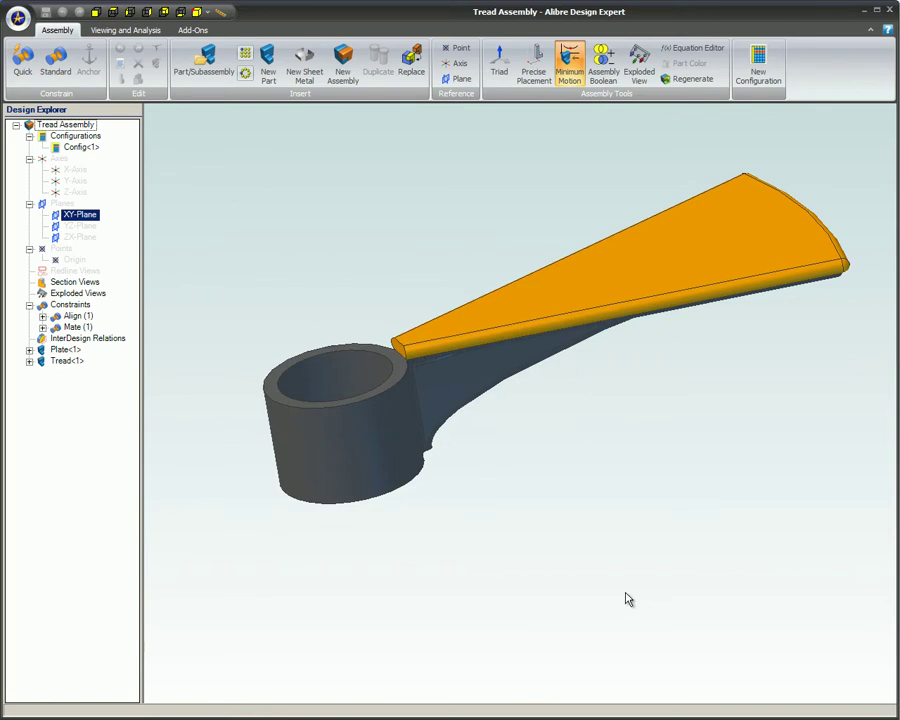
pyautogui.click(887, 11)
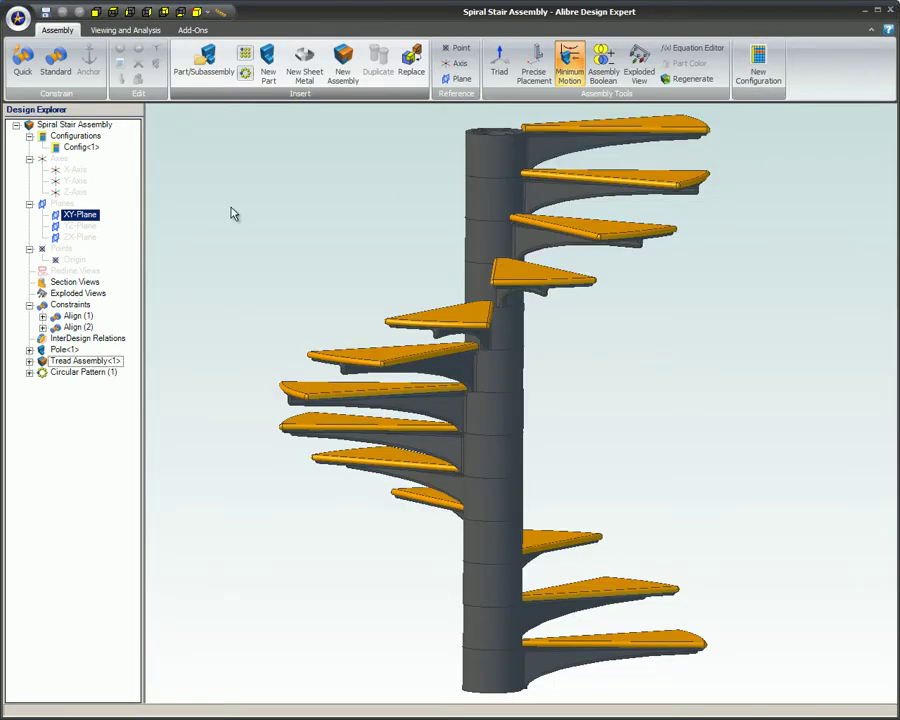
# Save both the Spiral Stair Assembly and the Tread Assembly
pyautogui.click(46, 13)
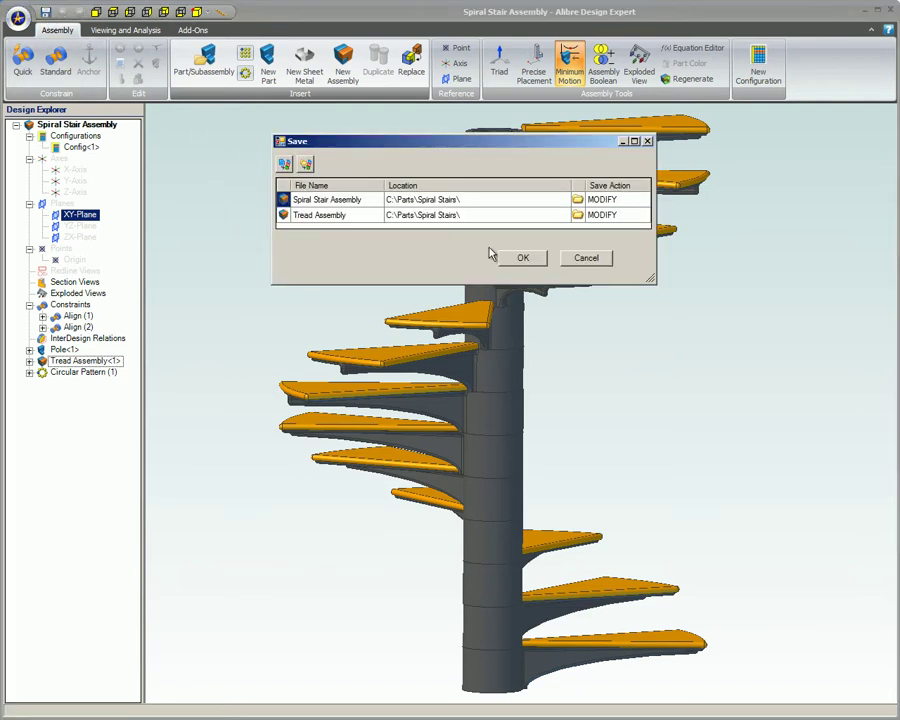
pyautogui.click(520, 258)
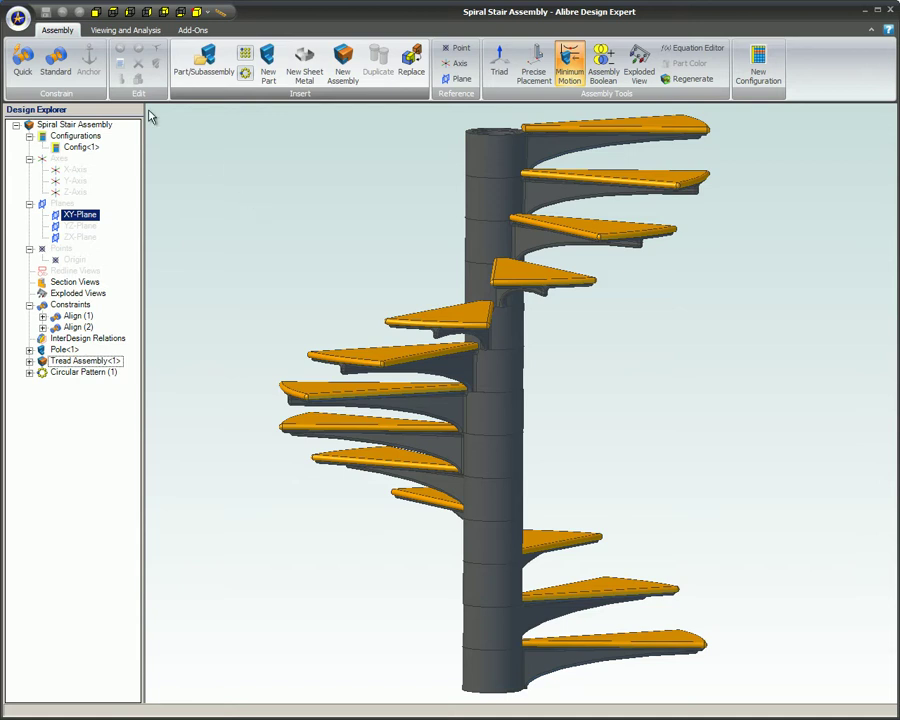
# Create a new Bill of Materials with the BOM ANSI ABC template and Config<1>
pyautogui.click(19, 19)
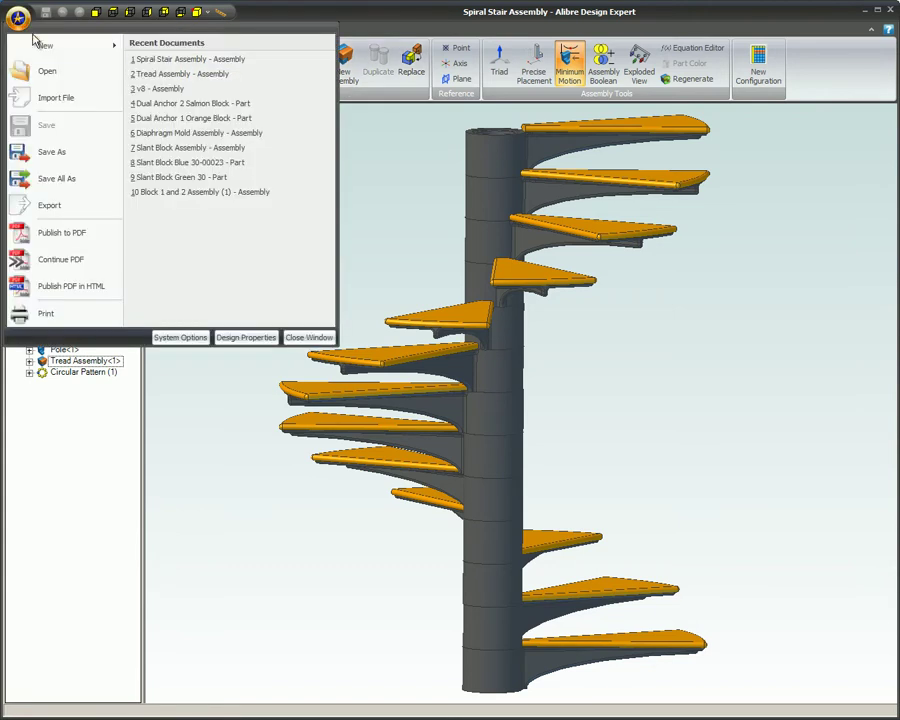
pyautogui.moveTo(58, 47)
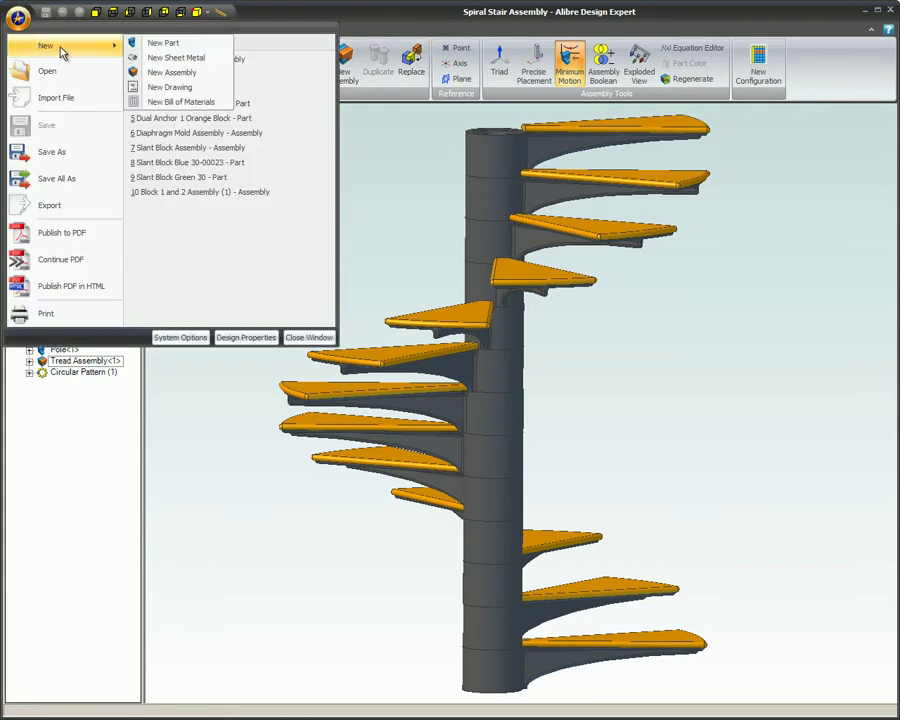
pyautogui.click(180, 103)
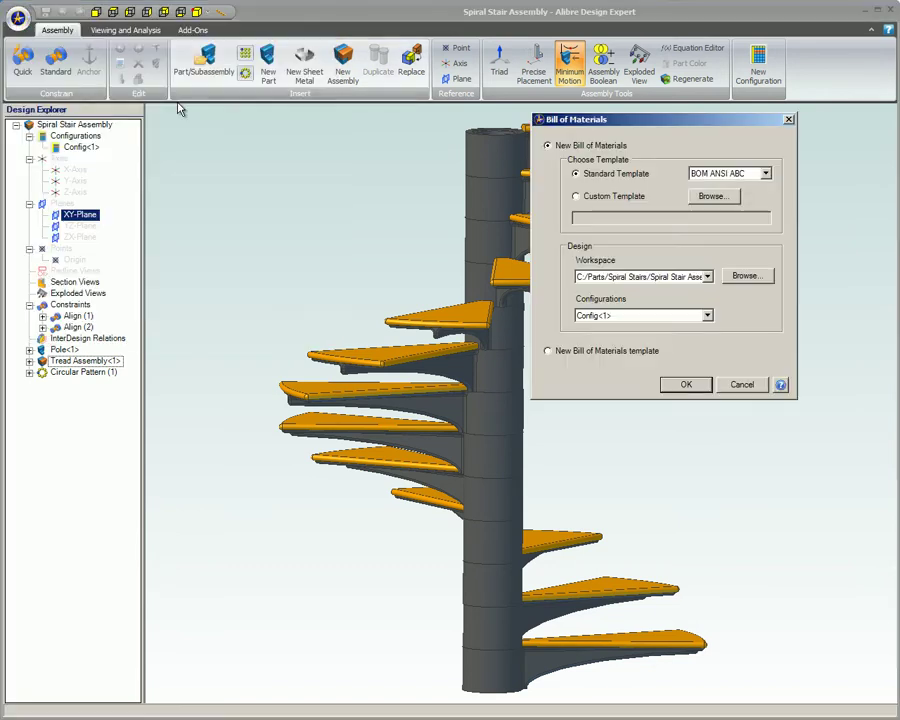
pyautogui.click(684, 387)
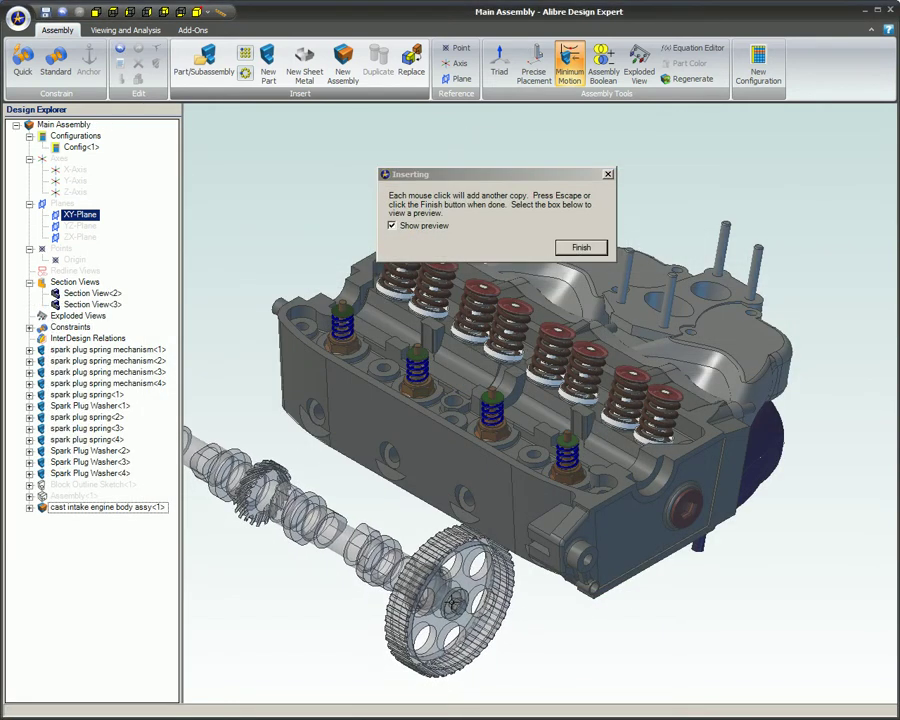
# Insert Cam assy into the engine head and constrain its gear edge to the housing face
pyautogui.click(300, 445)
pyautogui.click(575, 249)
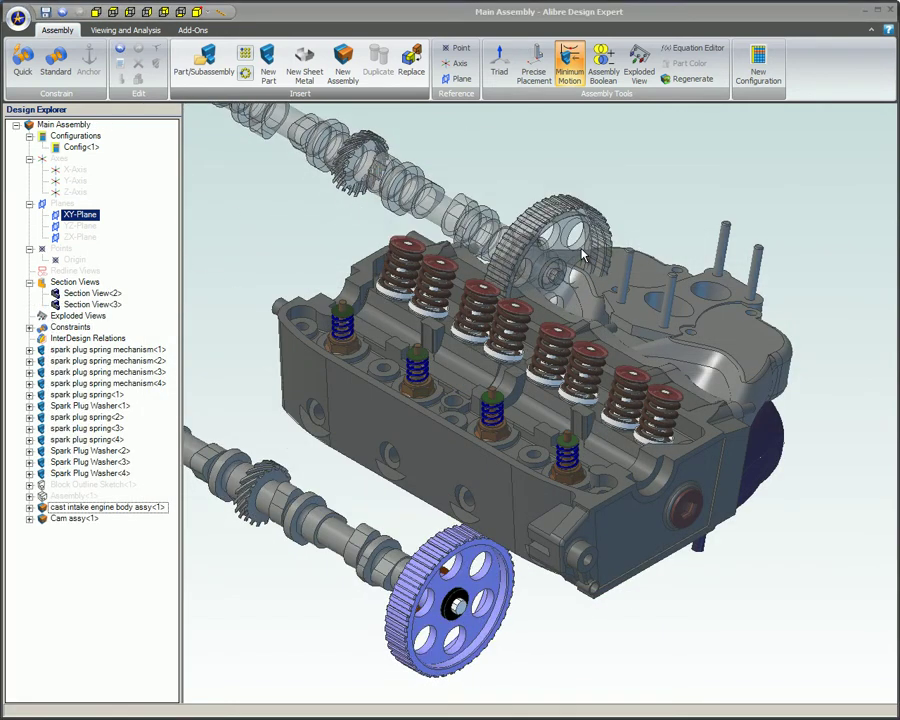
pyautogui.scroll(5, 560, 575)
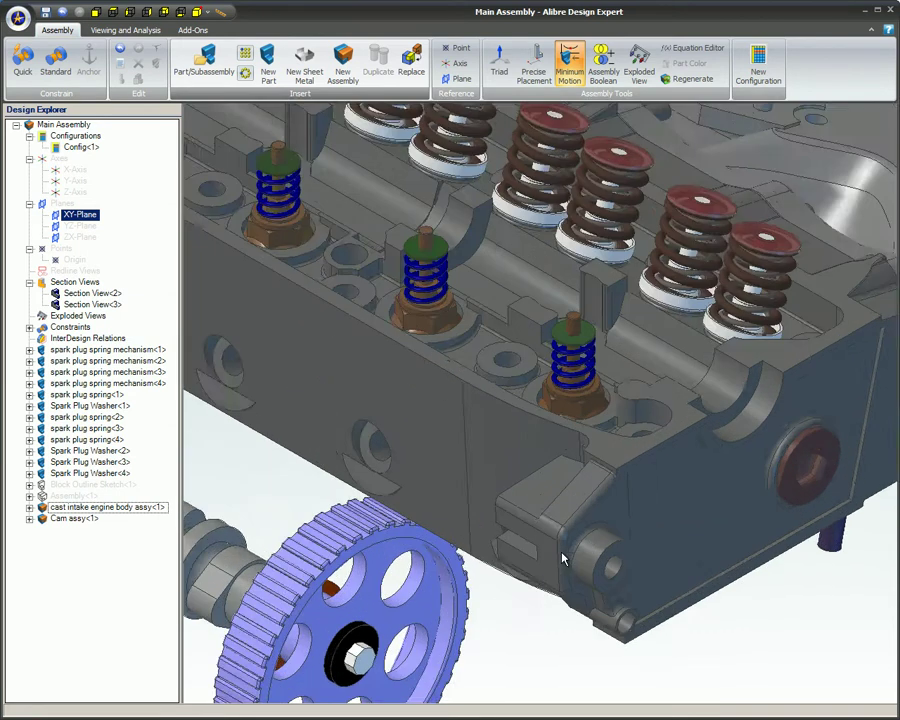
pyautogui.click(22, 62)
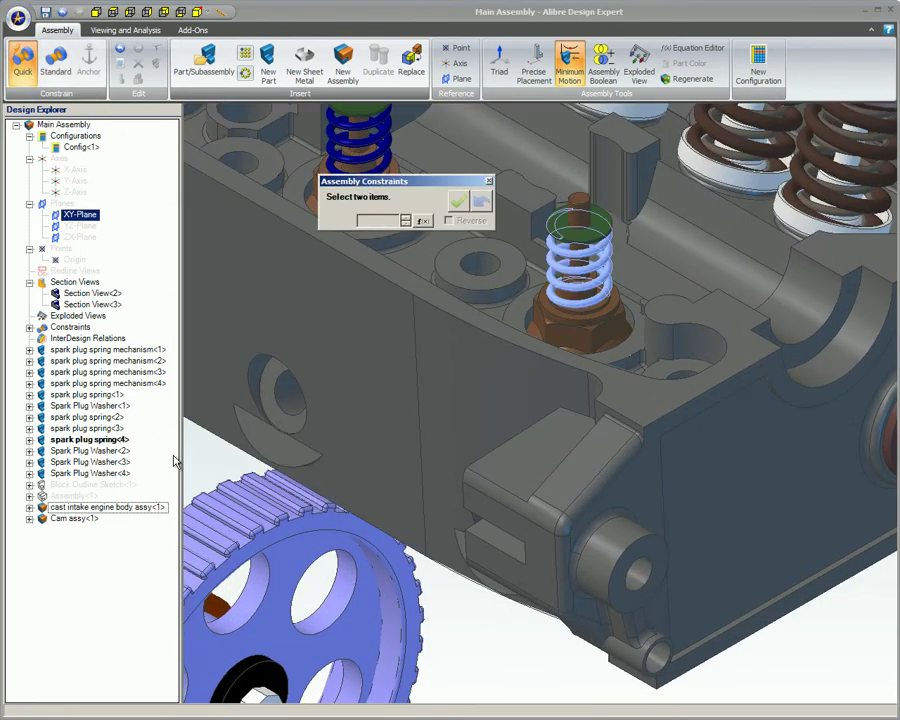
pyautogui.click(231, 589)
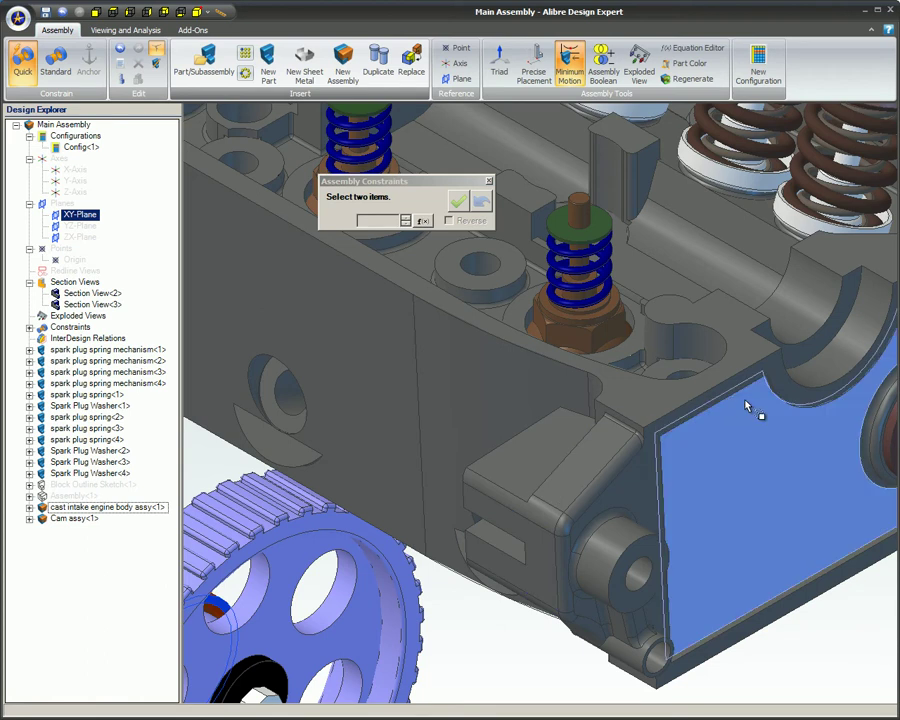
pyautogui.click(798, 393)
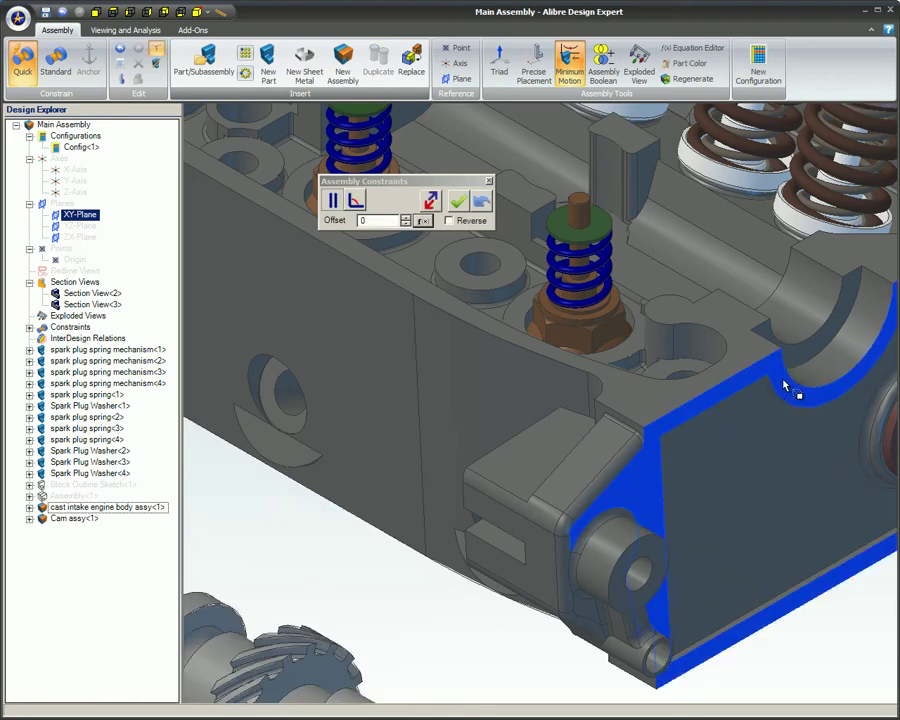
pyautogui.click(458, 201)
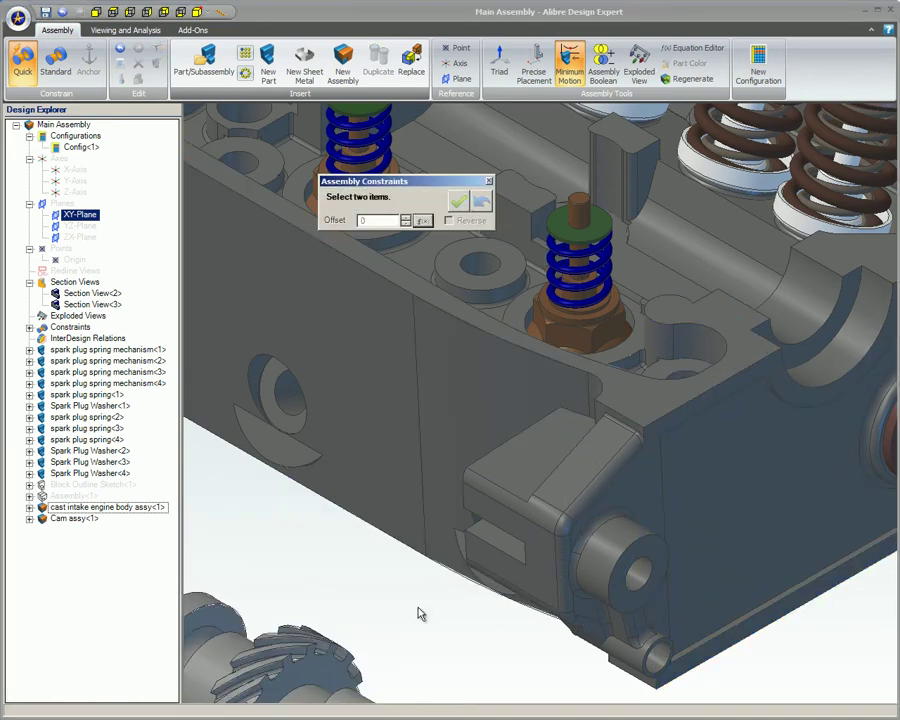
# Mate the camshaft pulley to the head's circular edge and fit the assembly in view
pyautogui.scroll(-5, 422, 612)
pyautogui.moveTo(438, 600); pyautogui.dragTo(491, 409, button='middle')
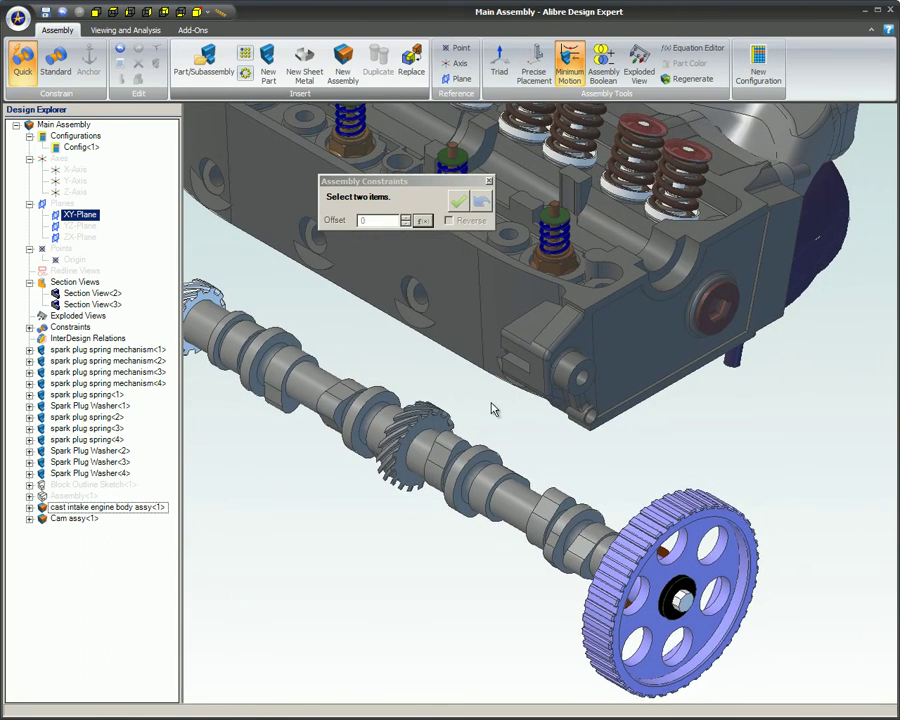
pyautogui.click(667, 555)
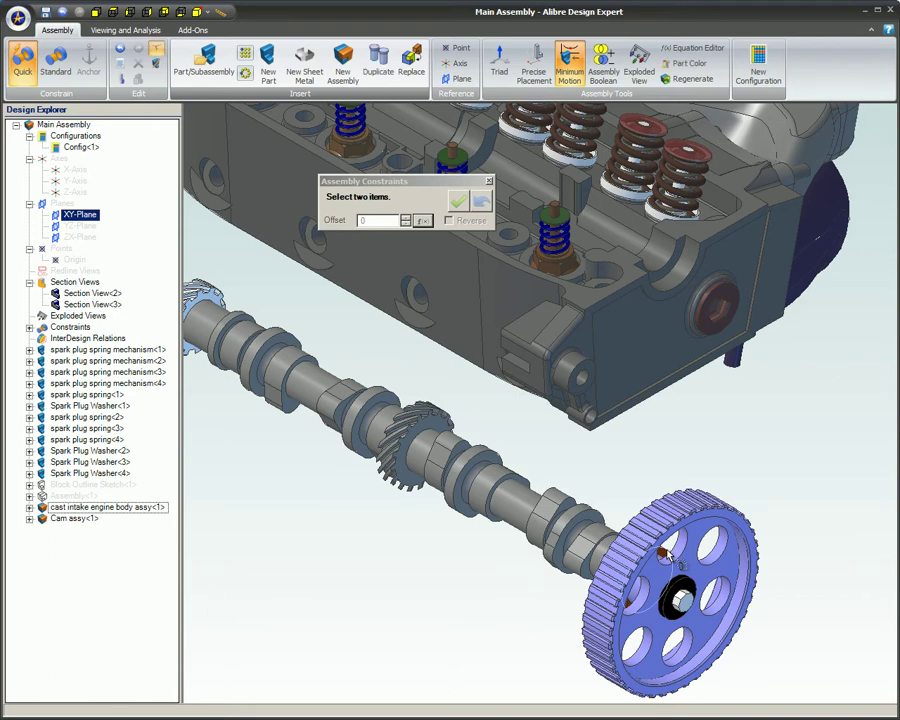
pyautogui.click(688, 291)
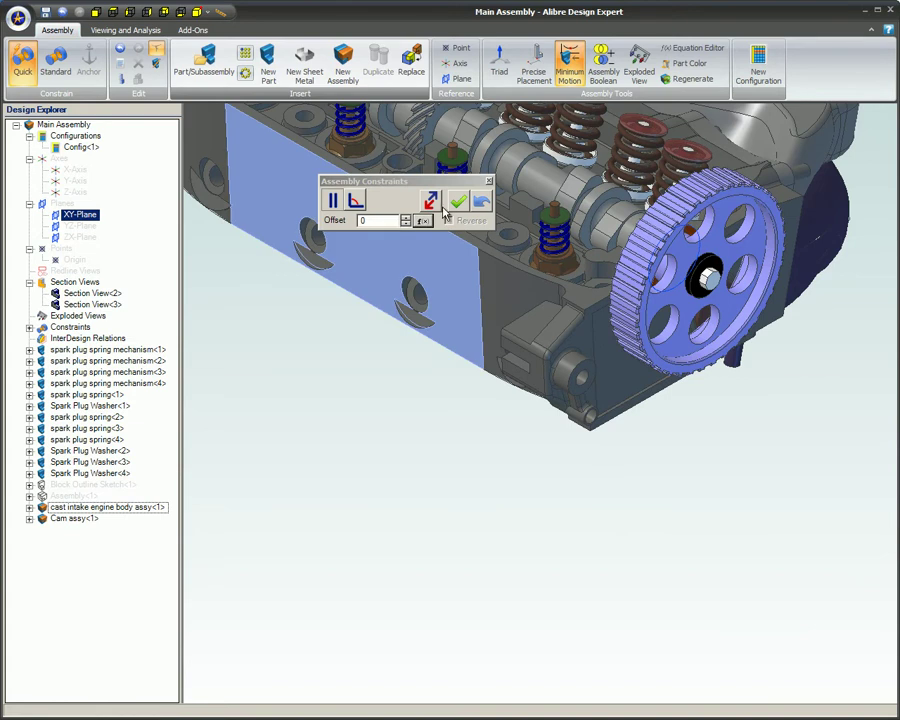
pyautogui.click(458, 200)
pyautogui.click(488, 181)
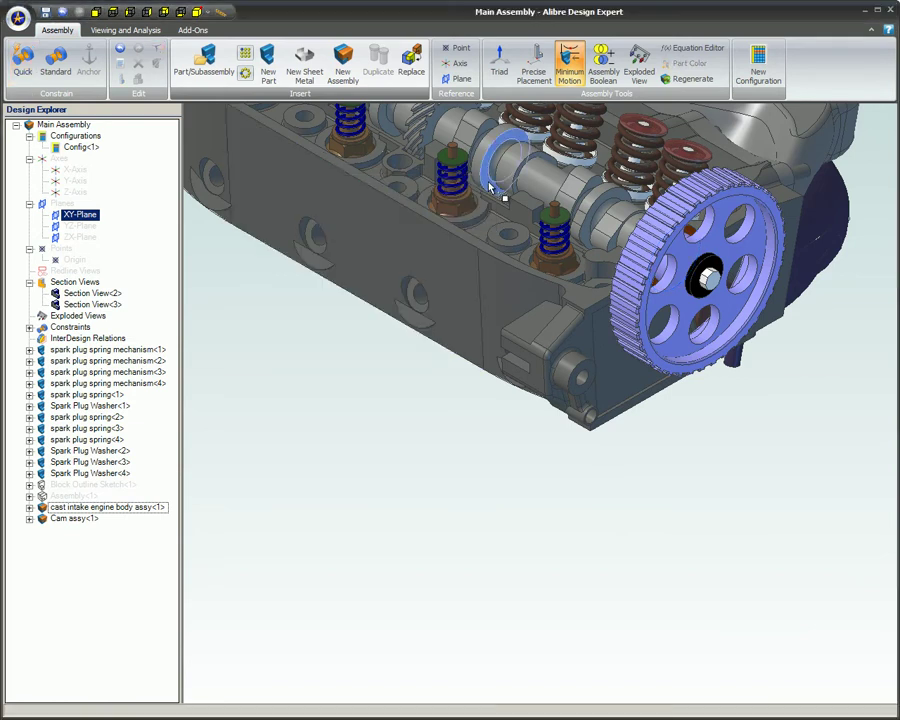
pyautogui.click(196, 10)
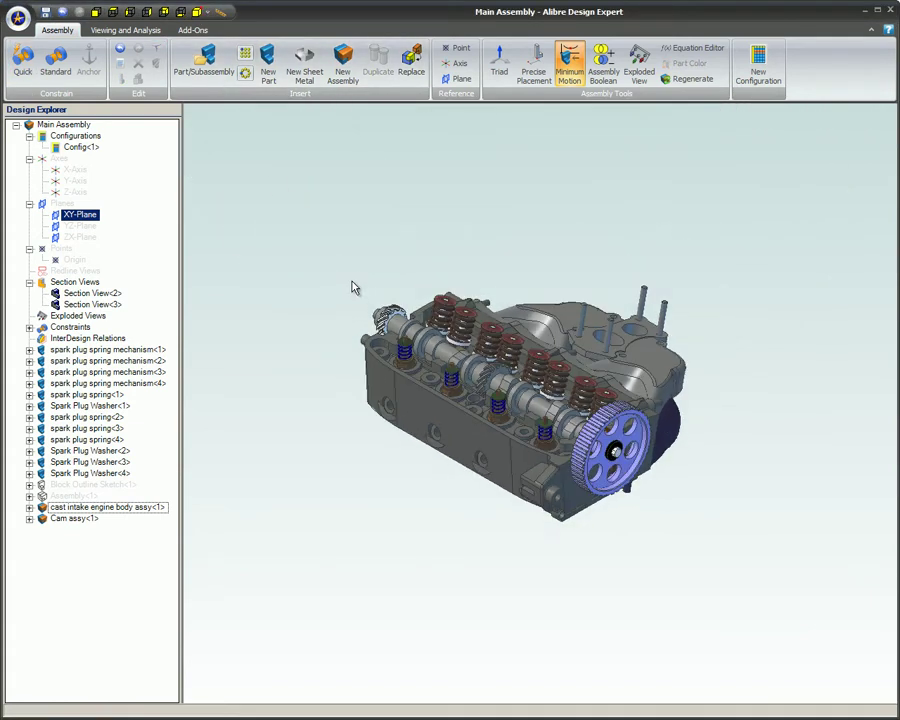
# Orbit the engine assembly to show its other side
pyautogui.moveTo(378, 285); pyautogui.dragTo(531, 404, button='middle')
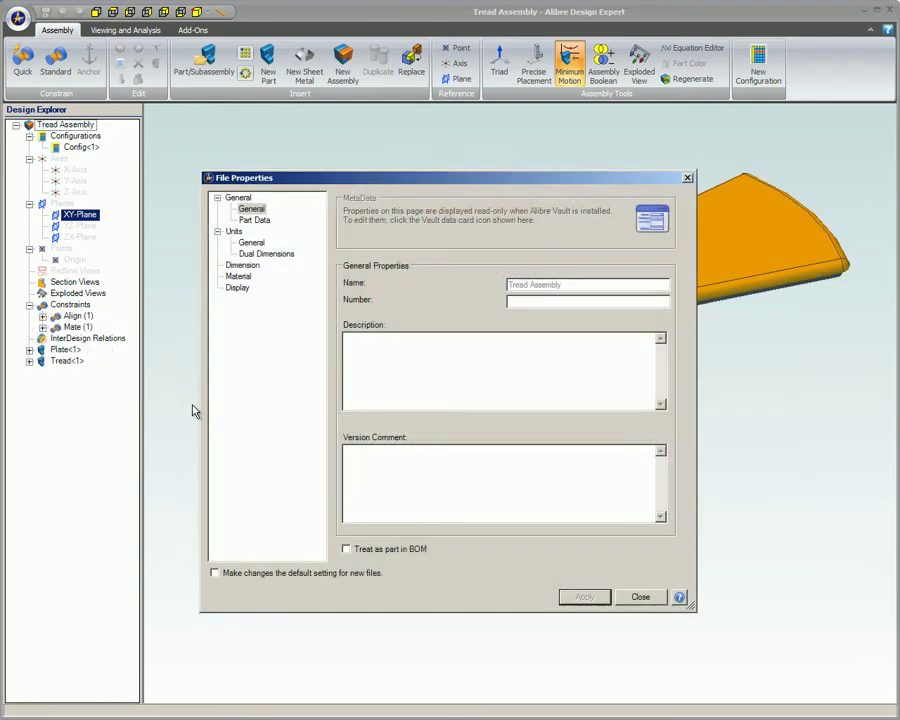
# Toggle 'Treat as part in BOM' in the Tread Assembly's file properties and apply it
pyautogui.click(346, 548)
pyautogui.click(583, 597)
pyautogui.click(642, 598)
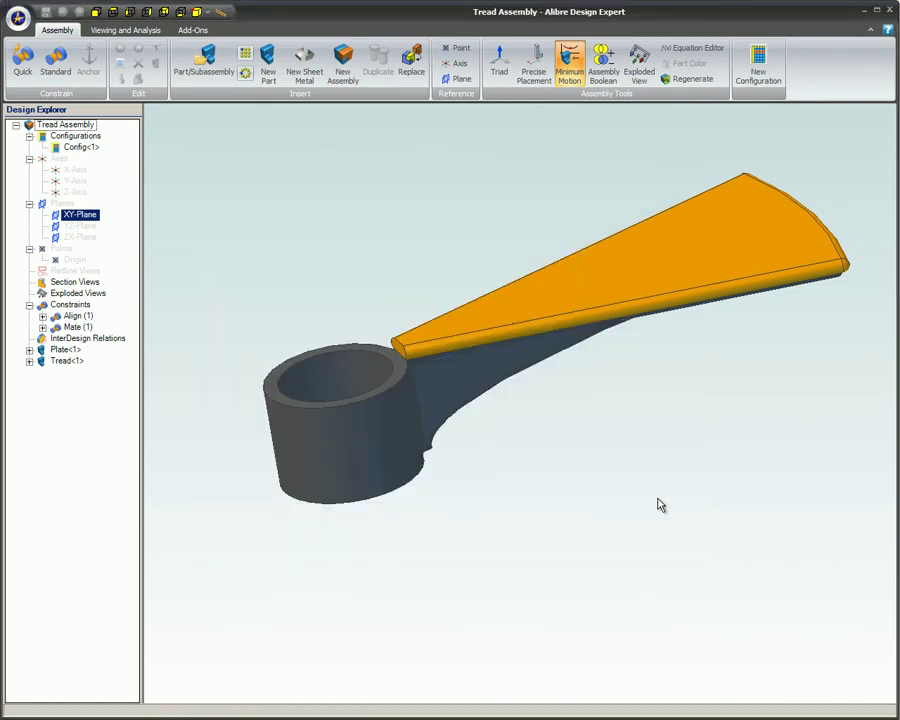